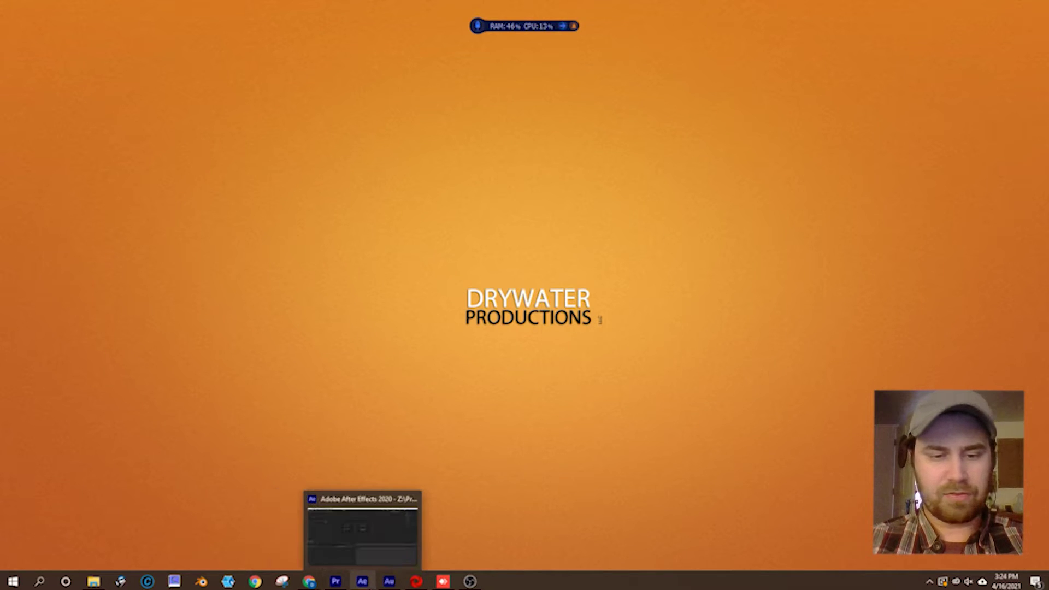
# - Import PAAA5758 into a new sequence and trim the clip to end at 00:00:07:14
pyautogui.moveTo(400, 577)
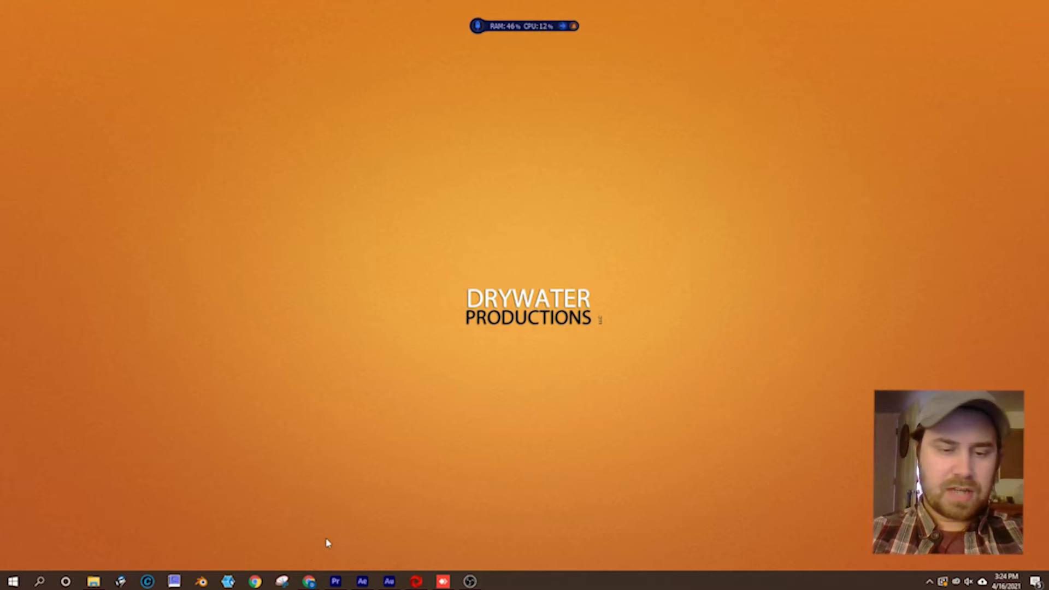
pyautogui.click(337, 582)
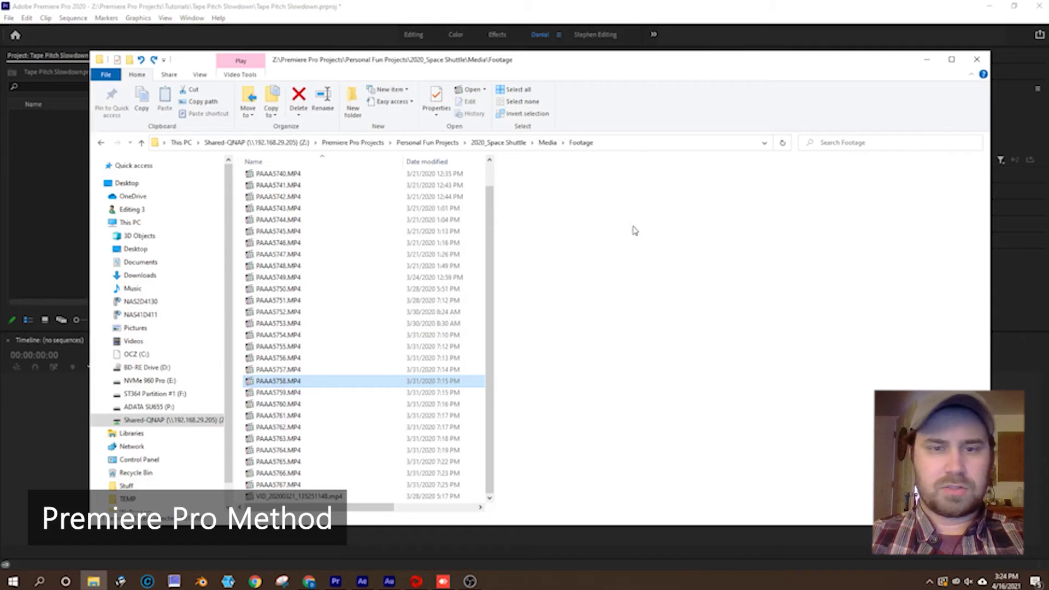
pyautogui.moveTo(298, 385); pyautogui.dragTo(34, 188)
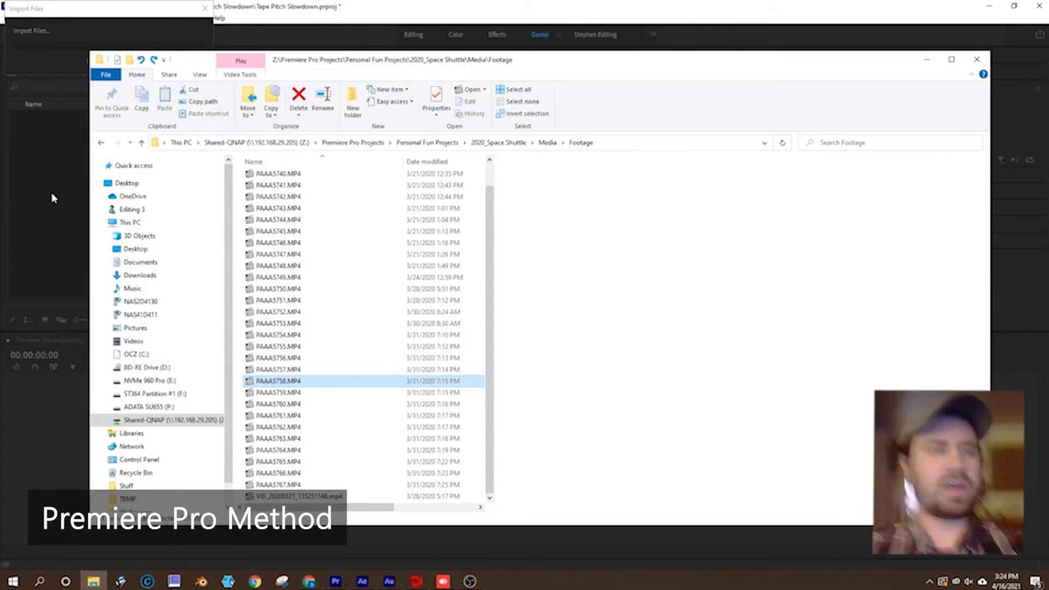
pyautogui.moveTo(55, 117); pyautogui.dragTo(185, 434)
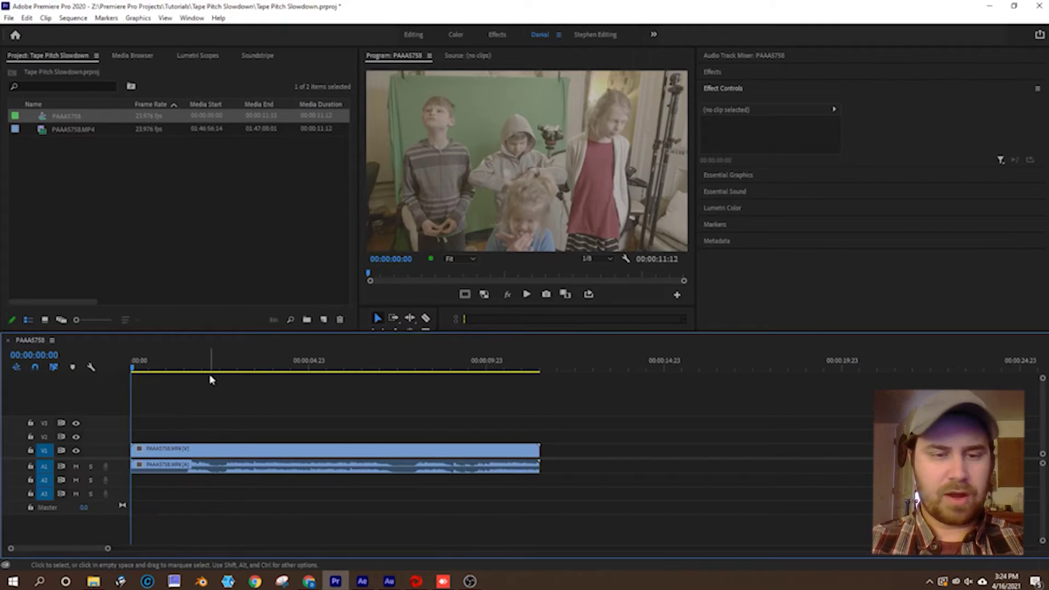
pyautogui.moveTo(211, 377); pyautogui.dragTo(237, 367)
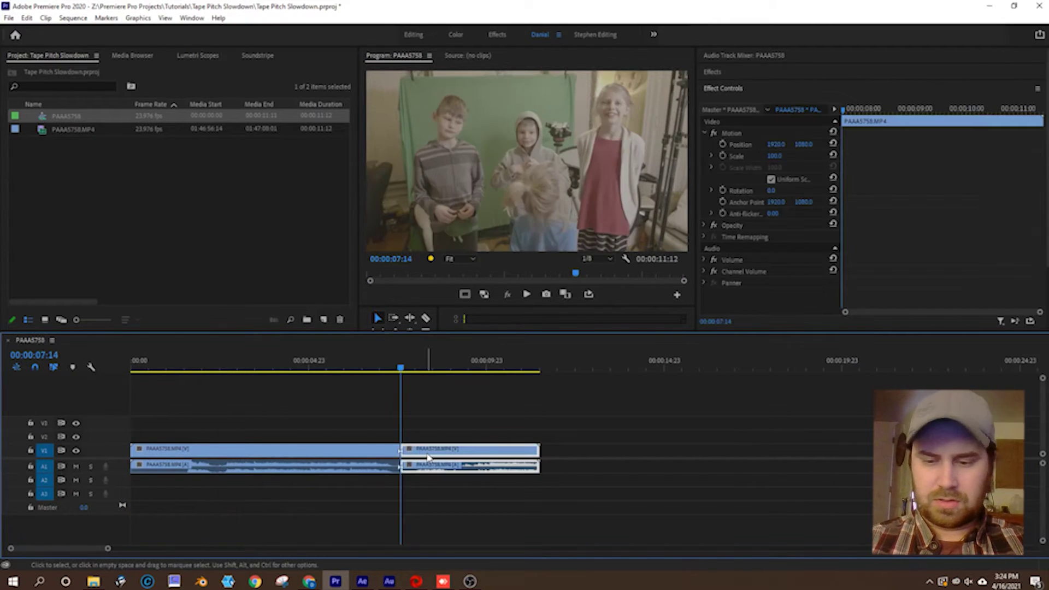
pyautogui.press('Delete')
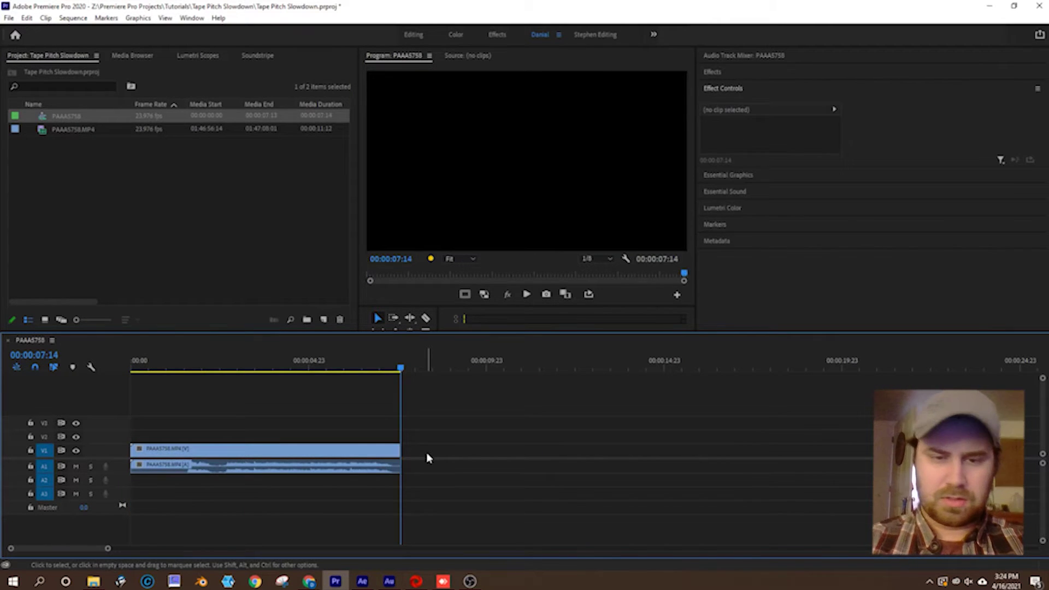
# - Display the clip's Time Remapping speed keyframes and zoom to see the whole clip
pyautogui.rightClick(389, 438)
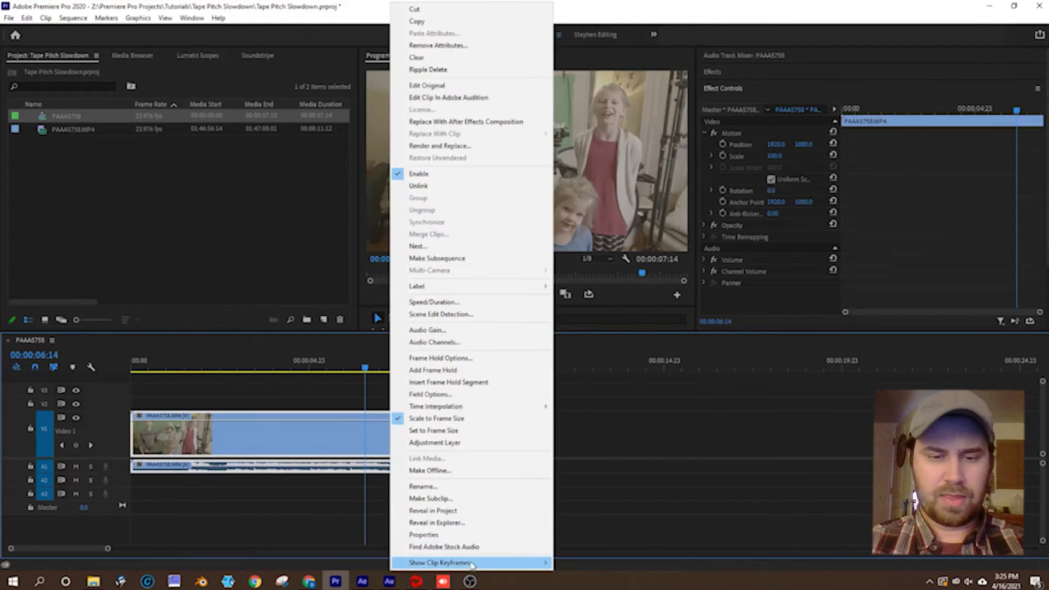
pyautogui.moveTo(486, 568)
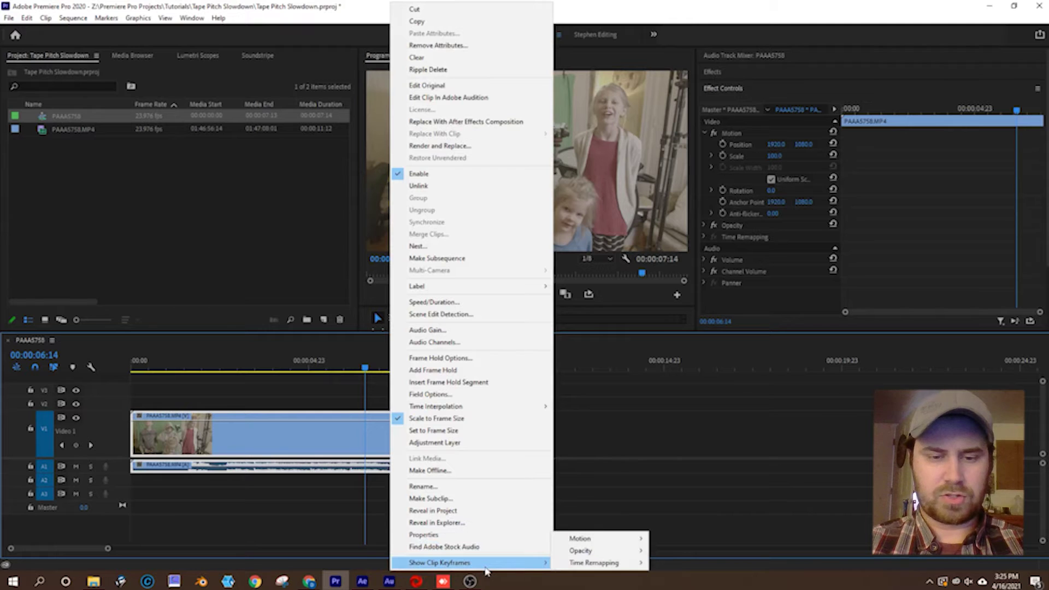
pyautogui.moveTo(580, 568)
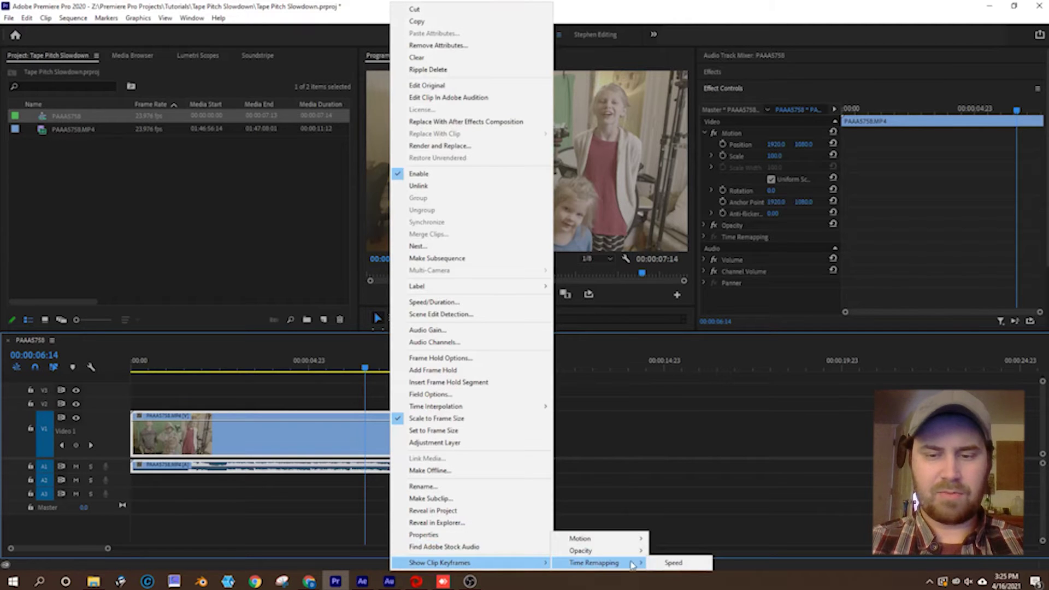
pyautogui.click(667, 563)
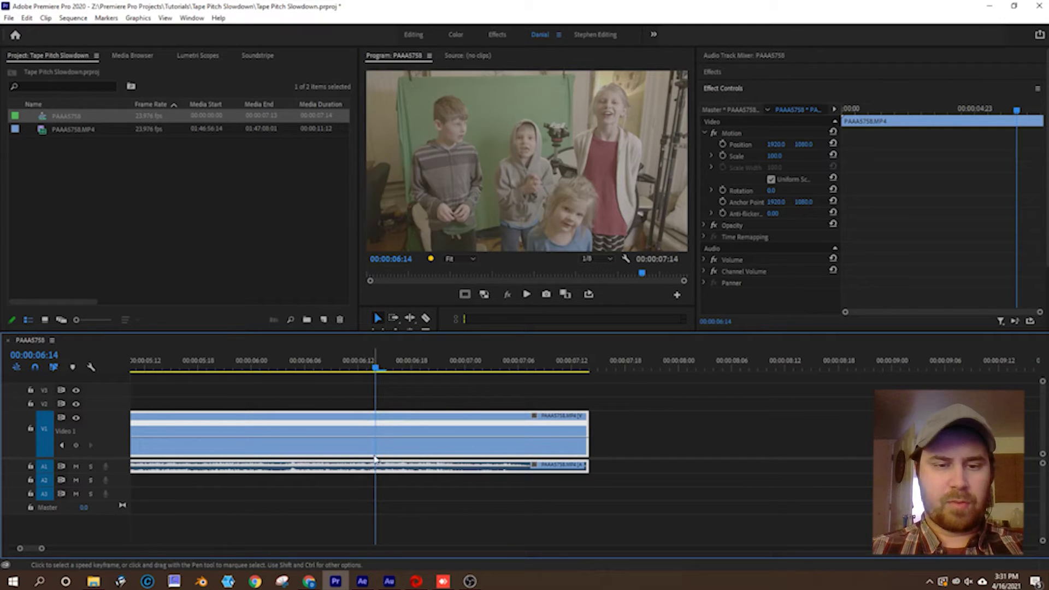
pyautogui.press('-')
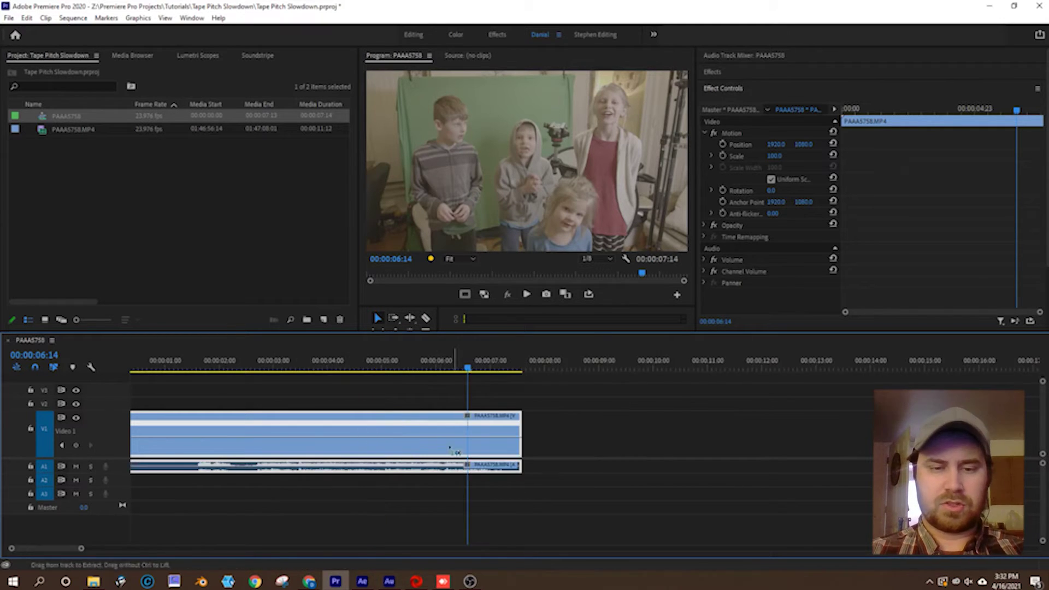
# - Add a speed keyframe at 00:00:06:14 and slow the rest to 70%, extending to 00:00:09:18
pyautogui.keyDown('ctrl'); pyautogui.click(437, 438); pyautogui.keyUp('ctrl')
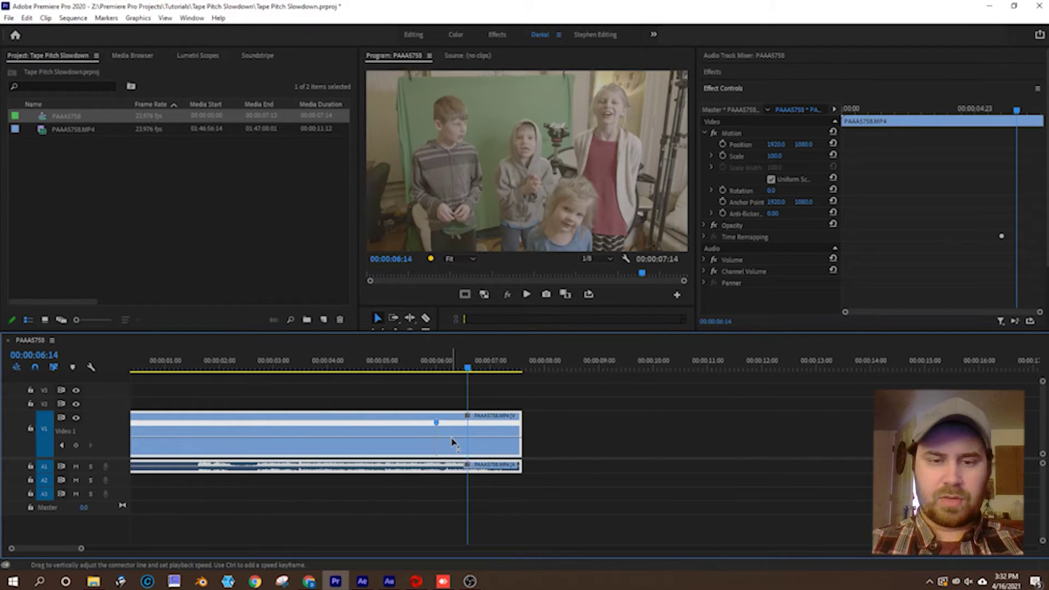
pyautogui.moveTo(454, 443); pyautogui.dragTo(498, 430)
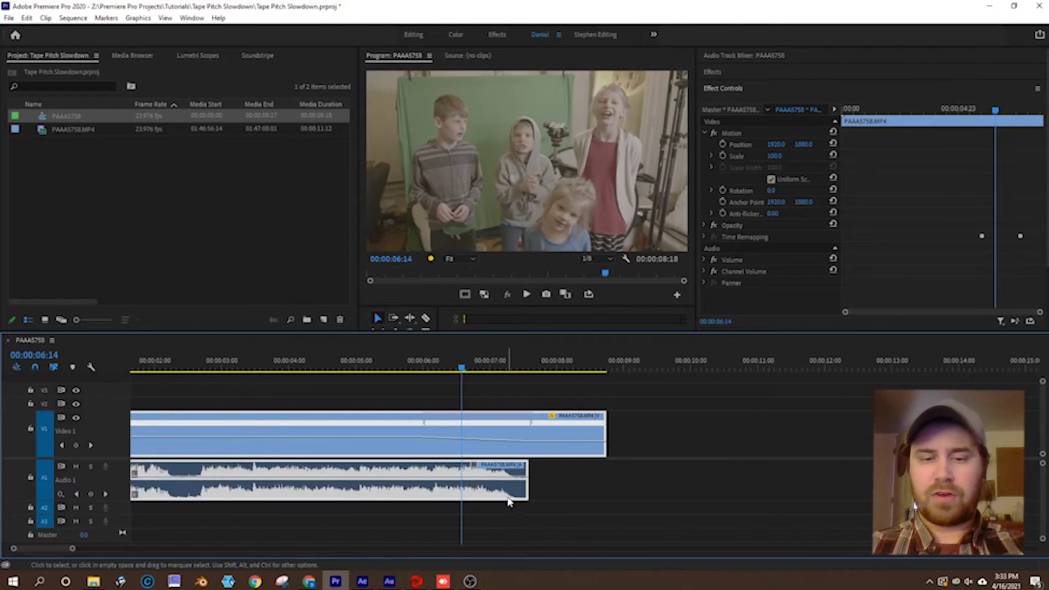
pyautogui.click(781, 71)
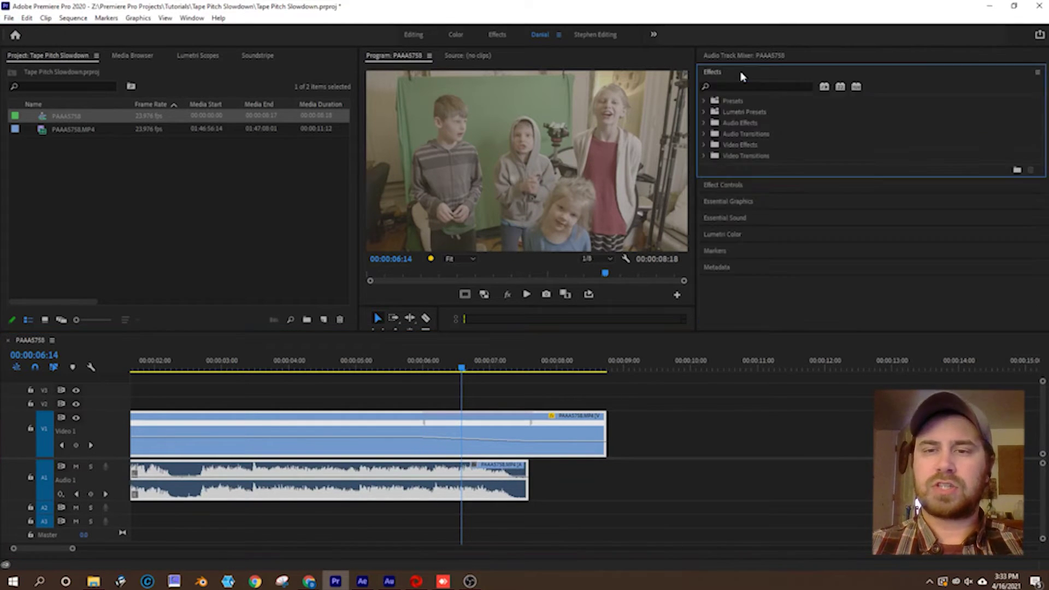
# - Apply the Pitch Shifter effect to the audio clip and expand its Individual Parameters
pyautogui.click(777, 83)
pyautogui.write('pitch')
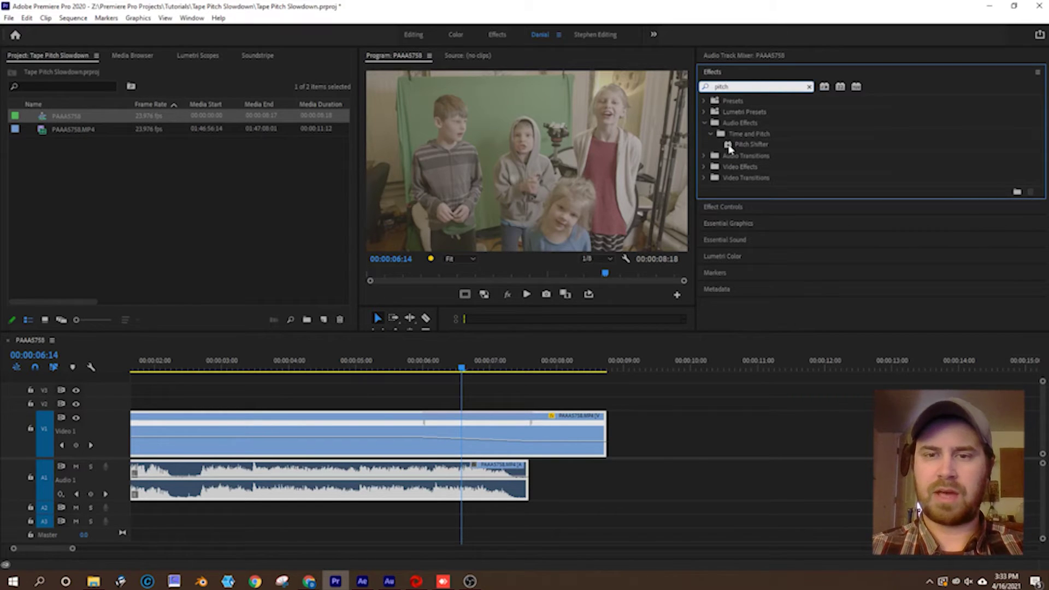
pyautogui.click(729, 147)
pyautogui.moveTo(729, 147); pyautogui.dragTo(484, 484)
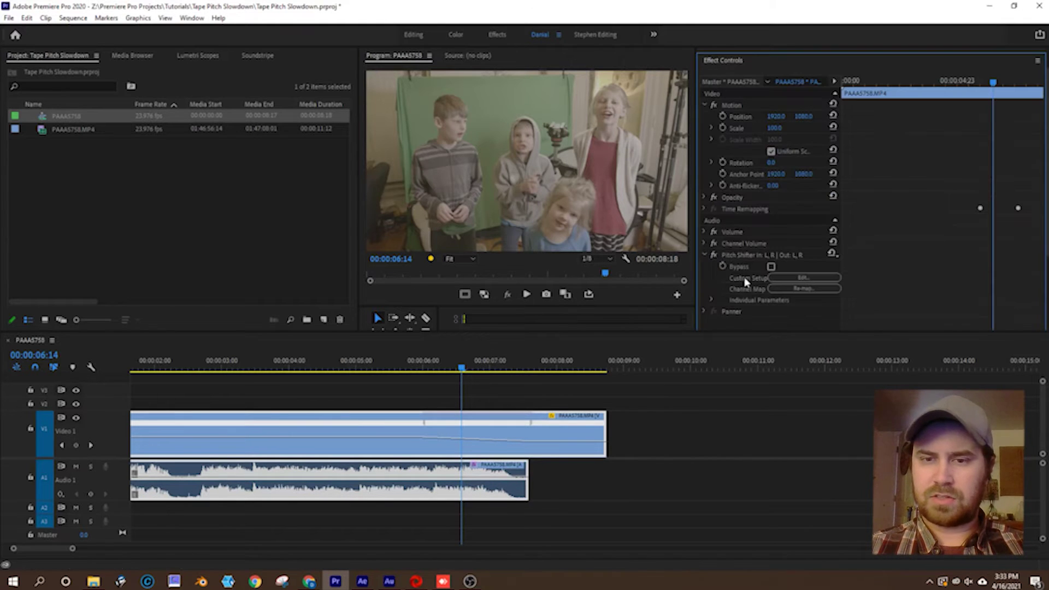
pyautogui.click(753, 301)
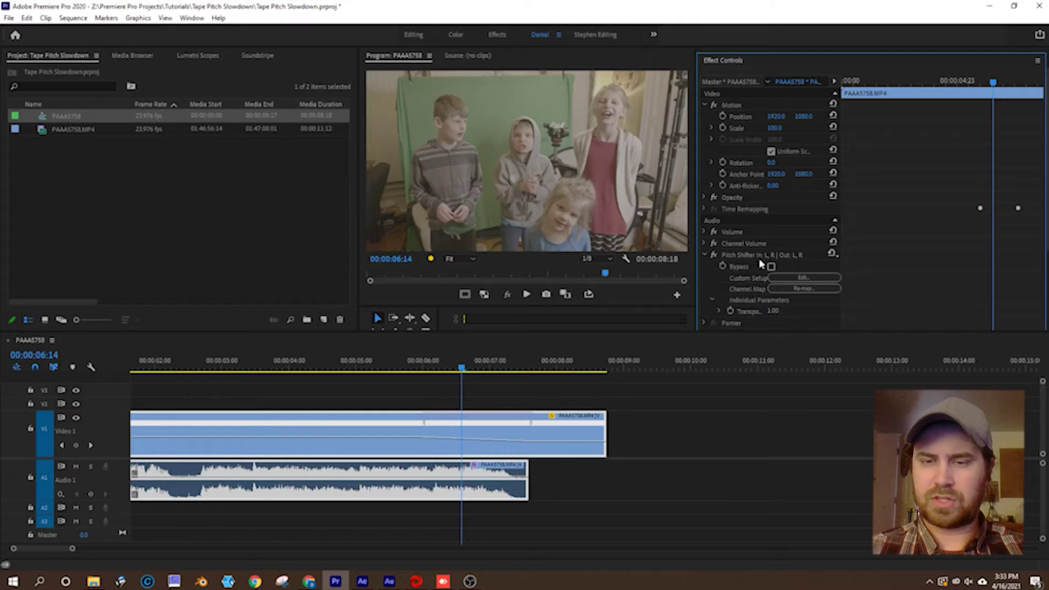
# - Keyframe Pitch Shifter's Transpose Ratio to drop from 1.00 to 0.50 by 00:00:07:15
pyautogui.click(731, 311)
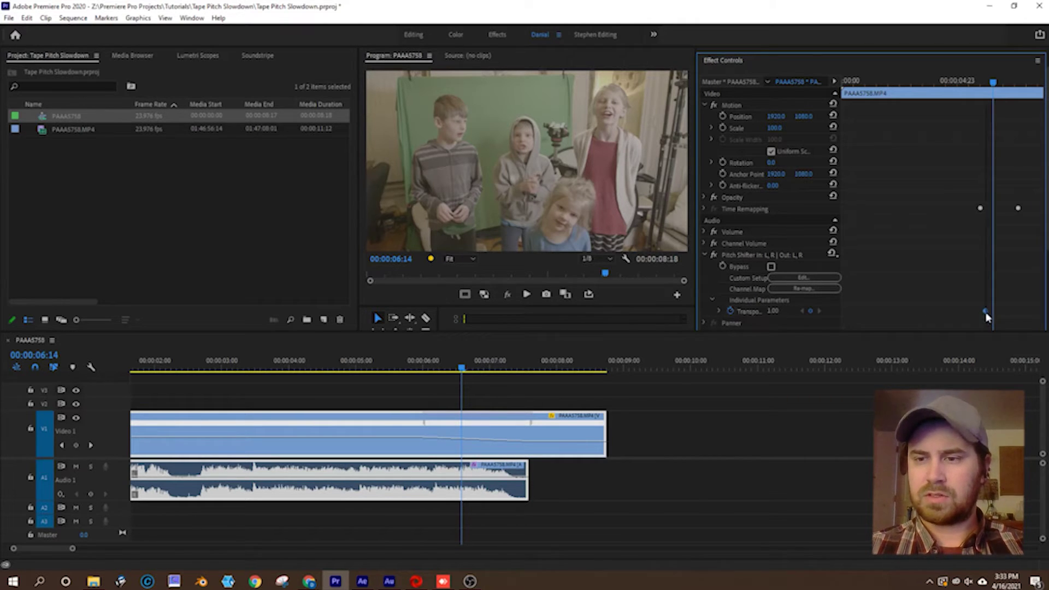
pyautogui.moveTo(992, 314); pyautogui.dragTo(979, 311)
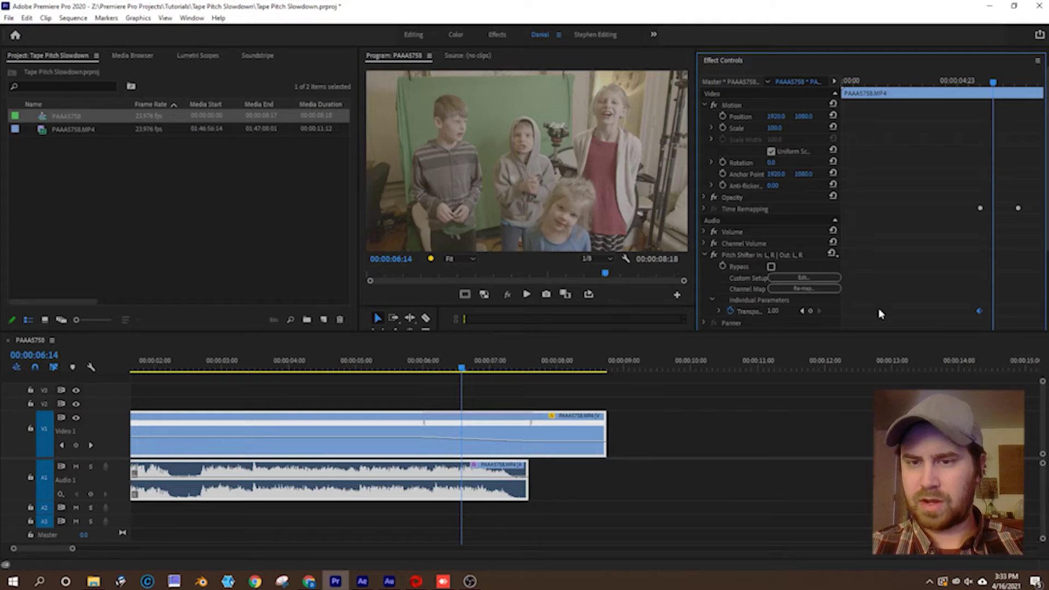
pyautogui.moveTo(1003, 89); pyautogui.dragTo(1017, 86)
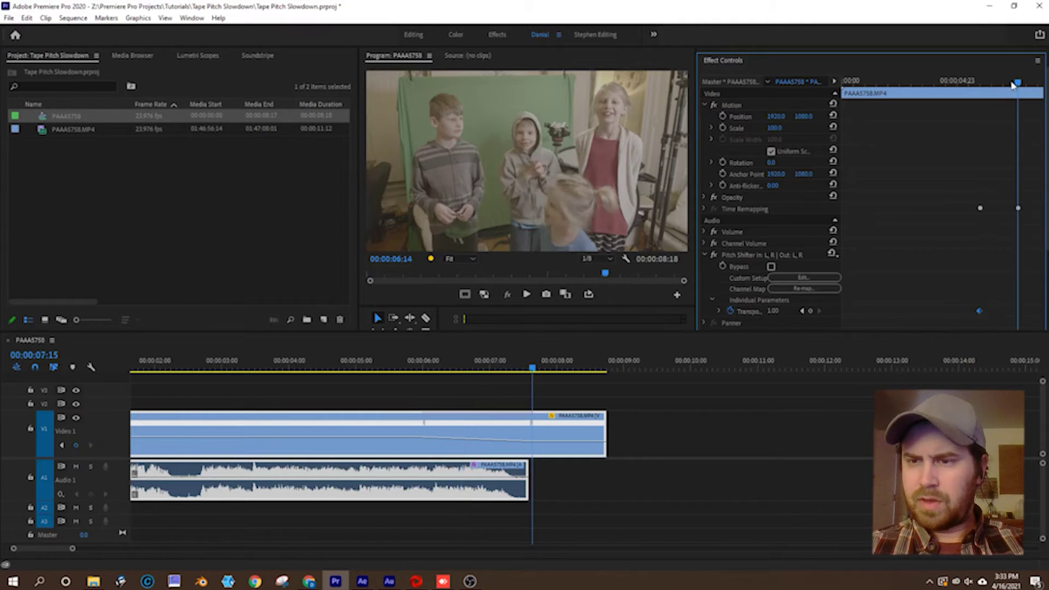
pyautogui.click(719, 311)
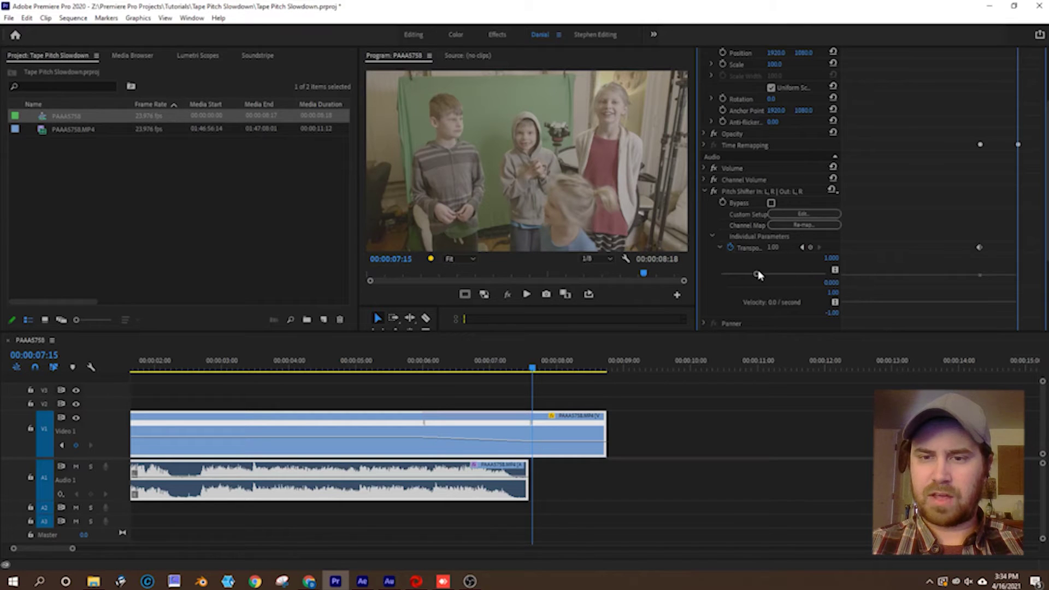
pyautogui.moveTo(754, 276); pyautogui.dragTo(698, 293)
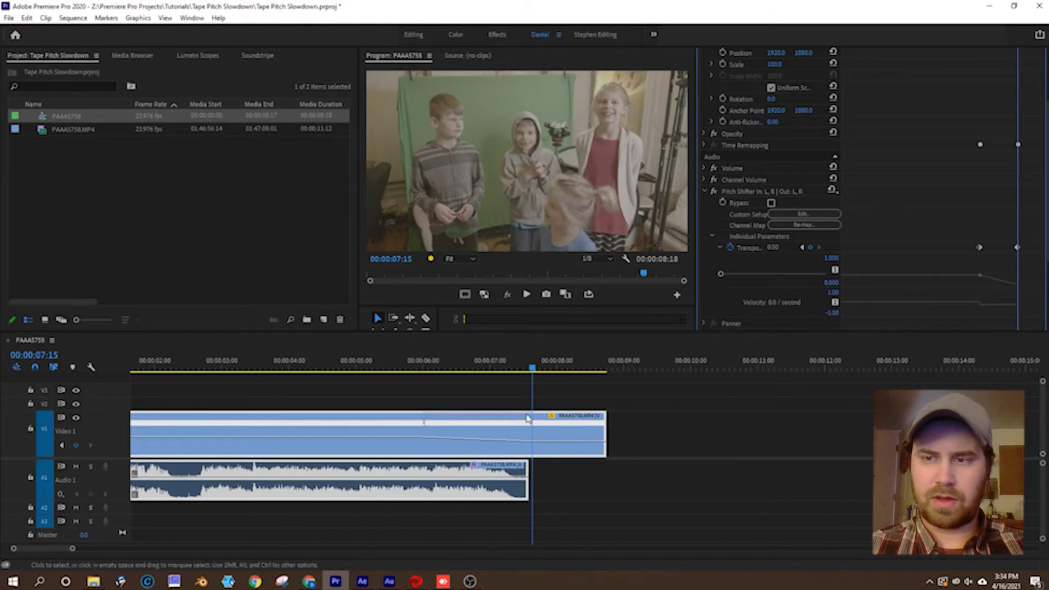
pyautogui.click(404, 367)
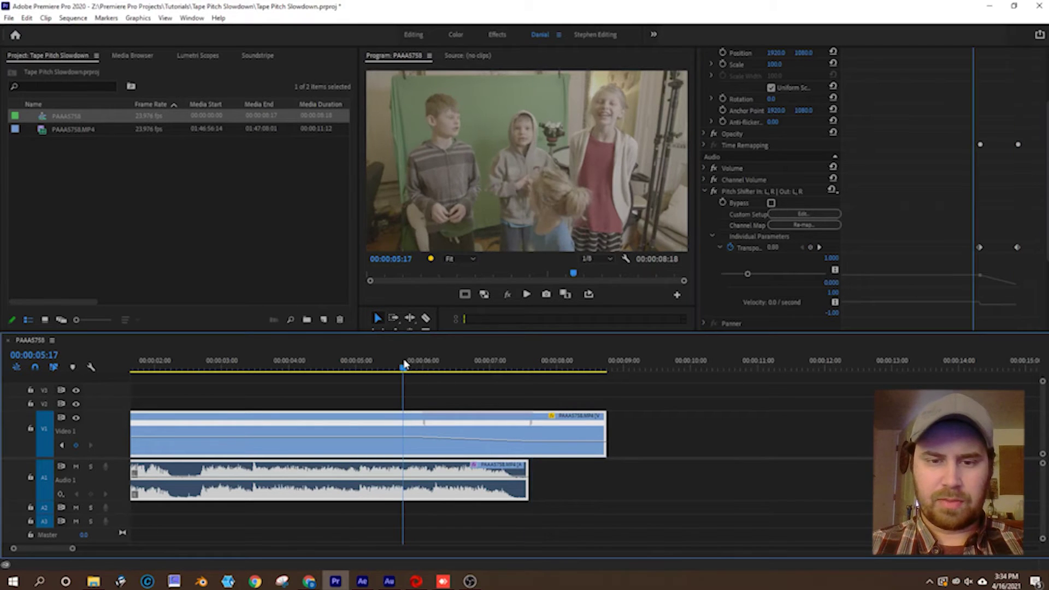
pyautogui.click(185, 367)
pyautogui.press('space')
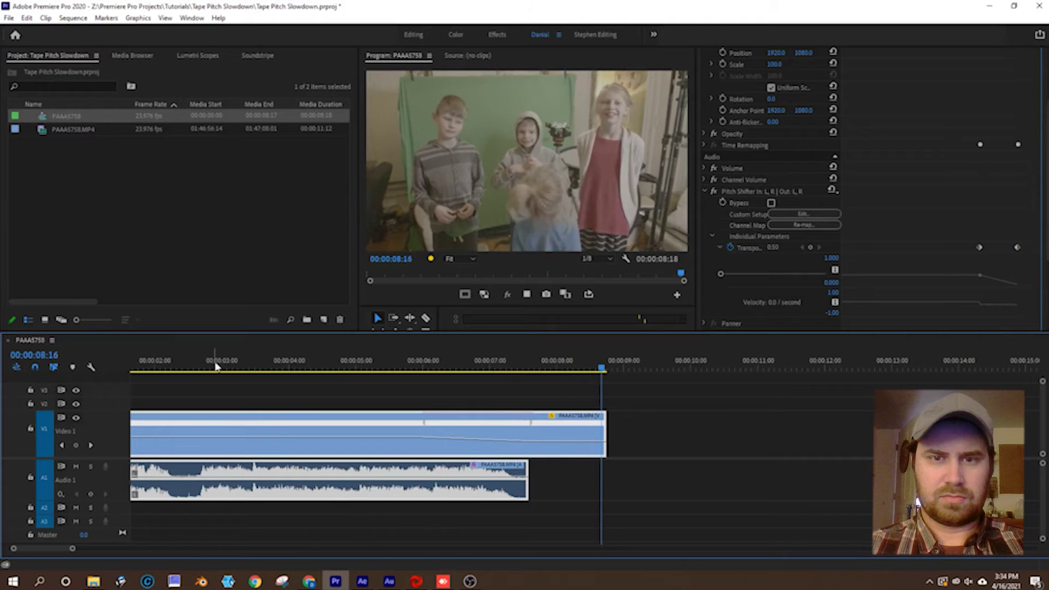
pyautogui.click(295, 403)
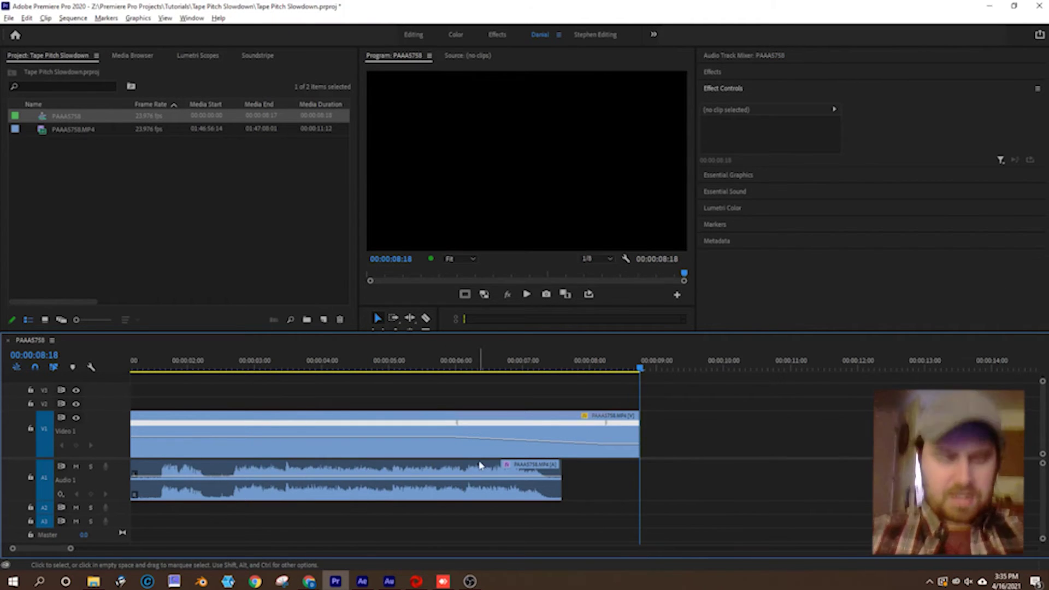
pyautogui.press('-')
pyautogui.press('-')
pyautogui.click(267, 370)
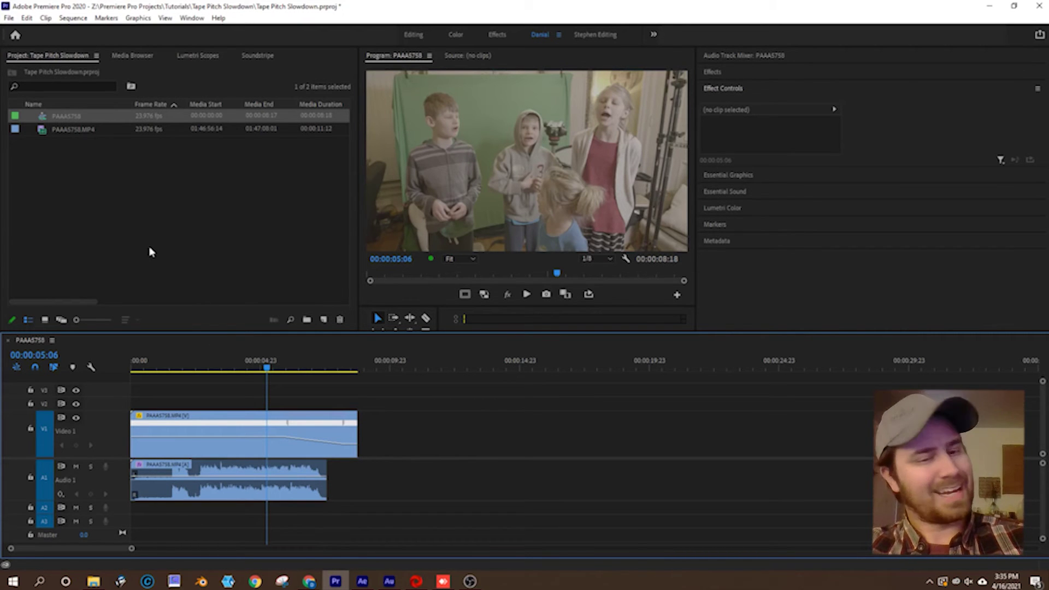
pyautogui.click(289, 434)
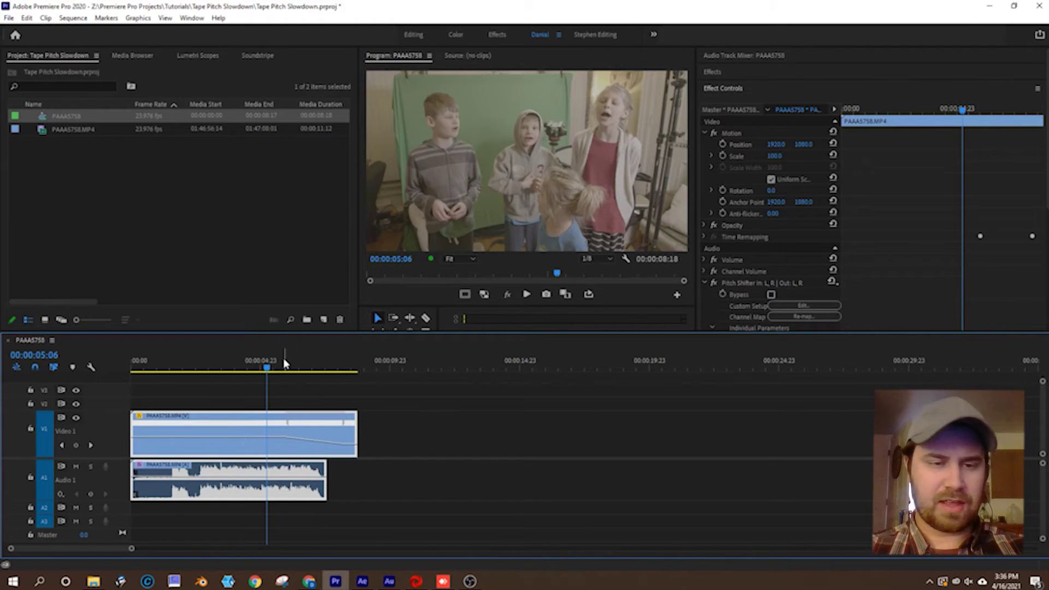
pyautogui.click(196, 369)
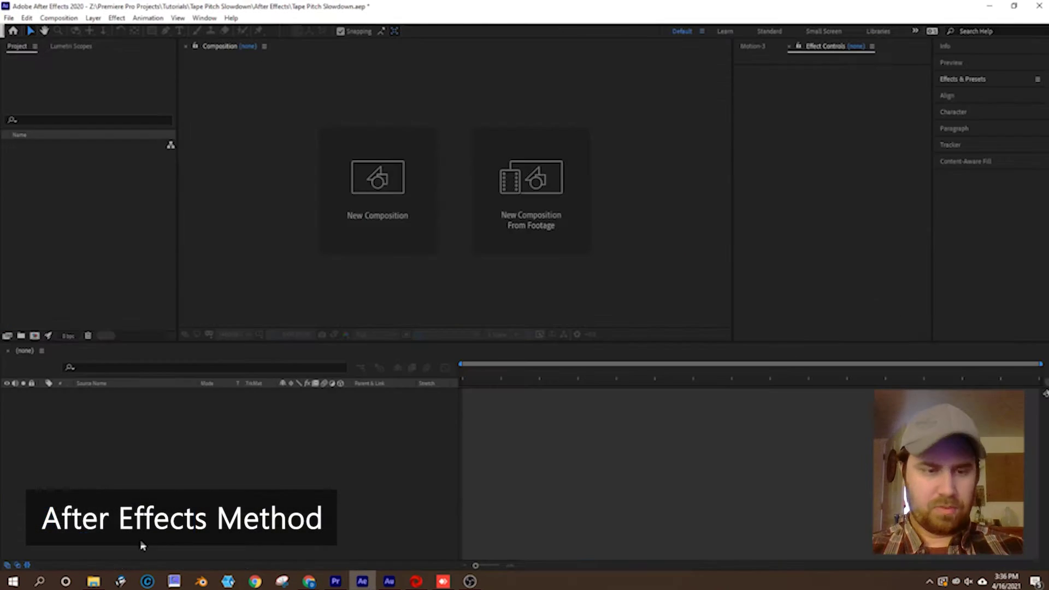
# - Import PAAA5758.MP4 into a new comp, show its waveform, and set time to 1:46:59:02
pyautogui.click(94, 581)
pyautogui.moveTo(287, 384); pyautogui.dragTo(19, 215)
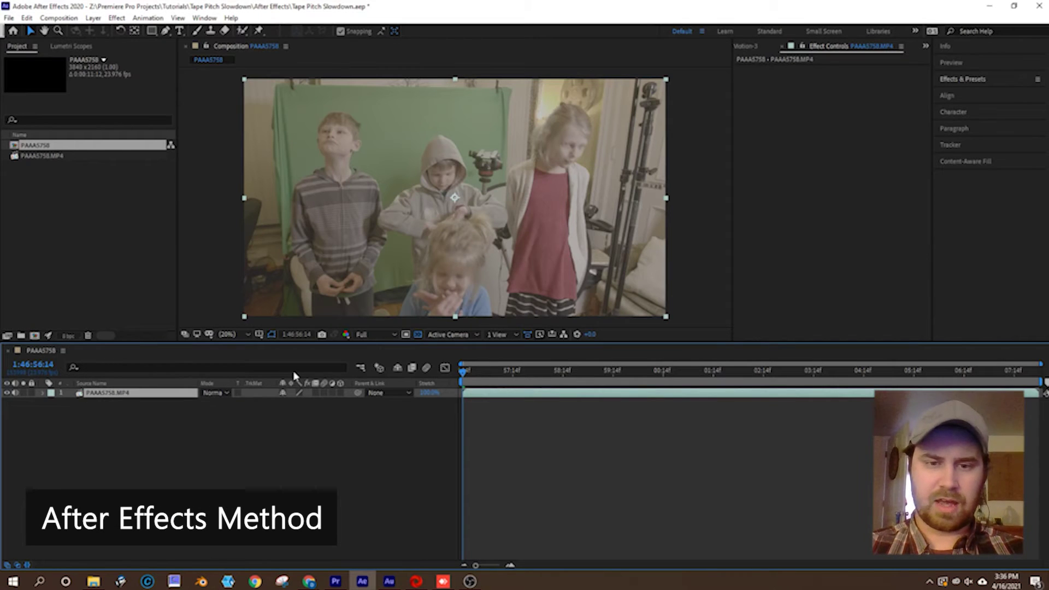
pyautogui.press('l')
pyautogui.press('l')
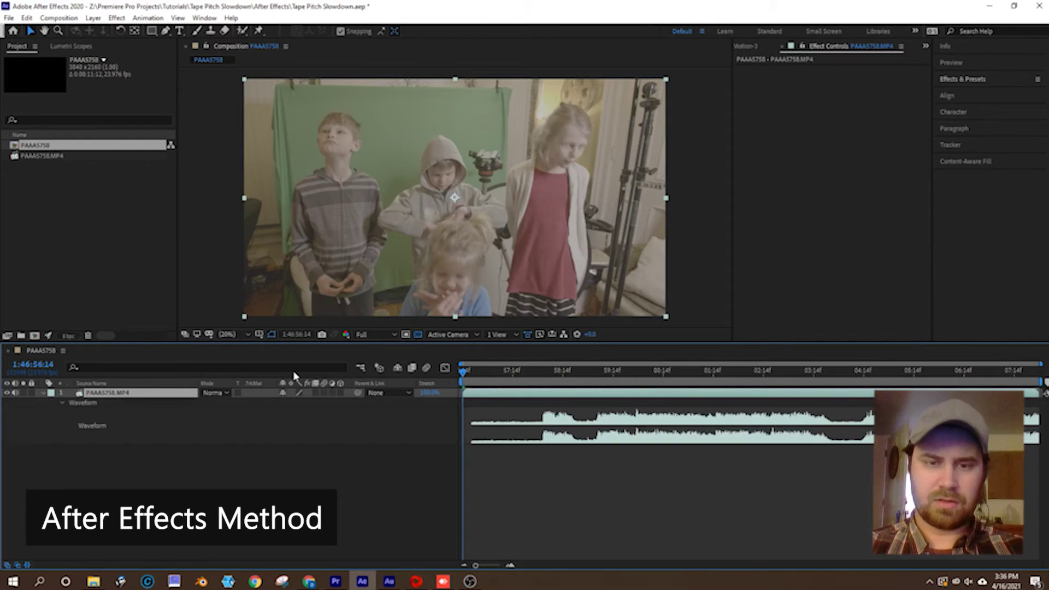
pyautogui.click(587, 377)
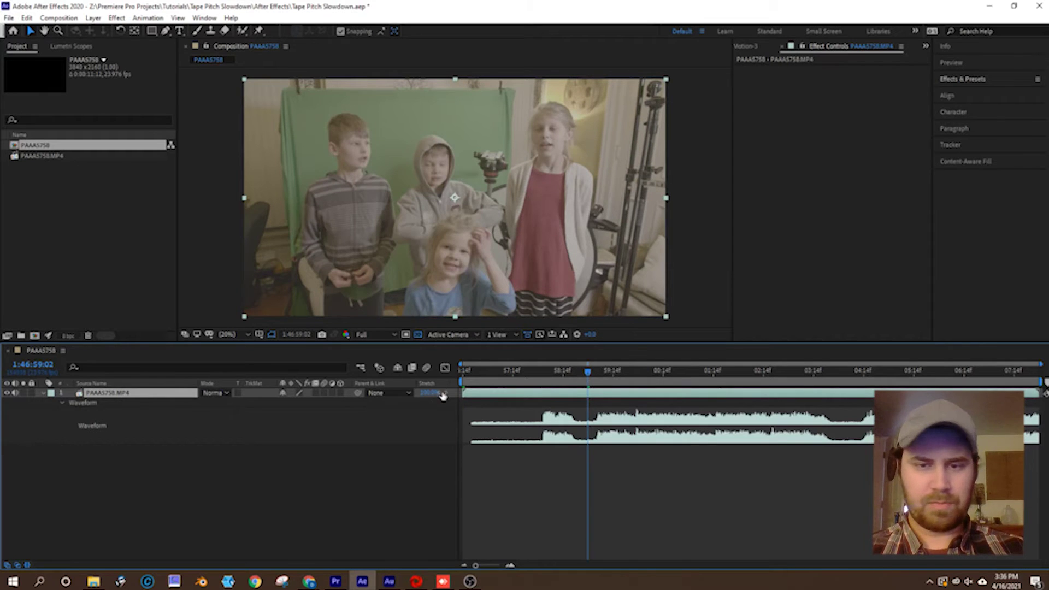
pyautogui.hotkey('ctrl', 'b')
pyautogui.rightClick(603, 394)
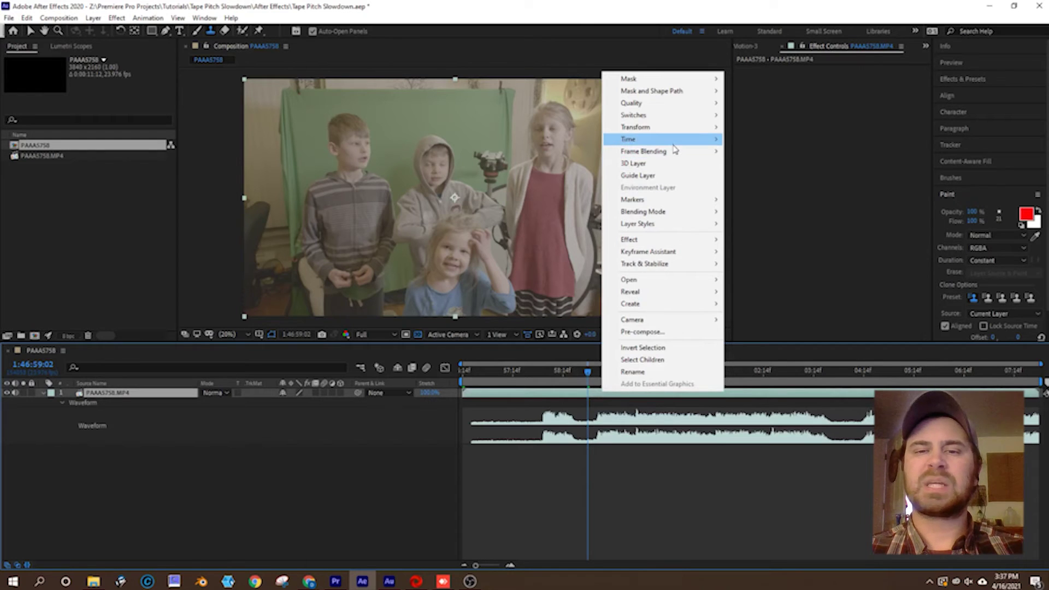
pyautogui.moveTo(676, 146)
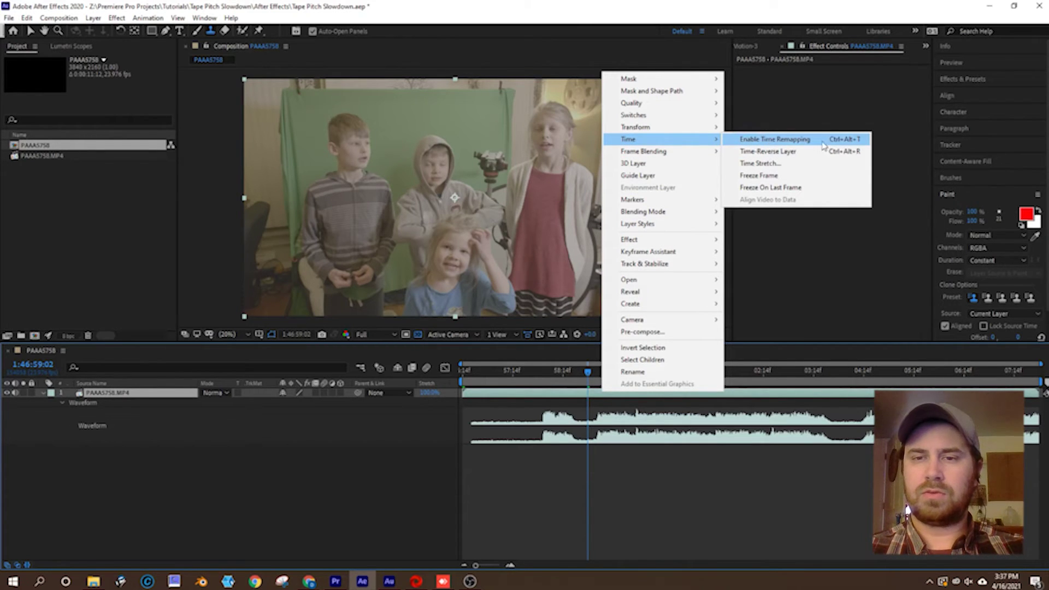
# - Enable time remapping and lower the end Time Remap keyframe to 1:47:03:08 at 1:47:04:00
pyautogui.click(801, 143)
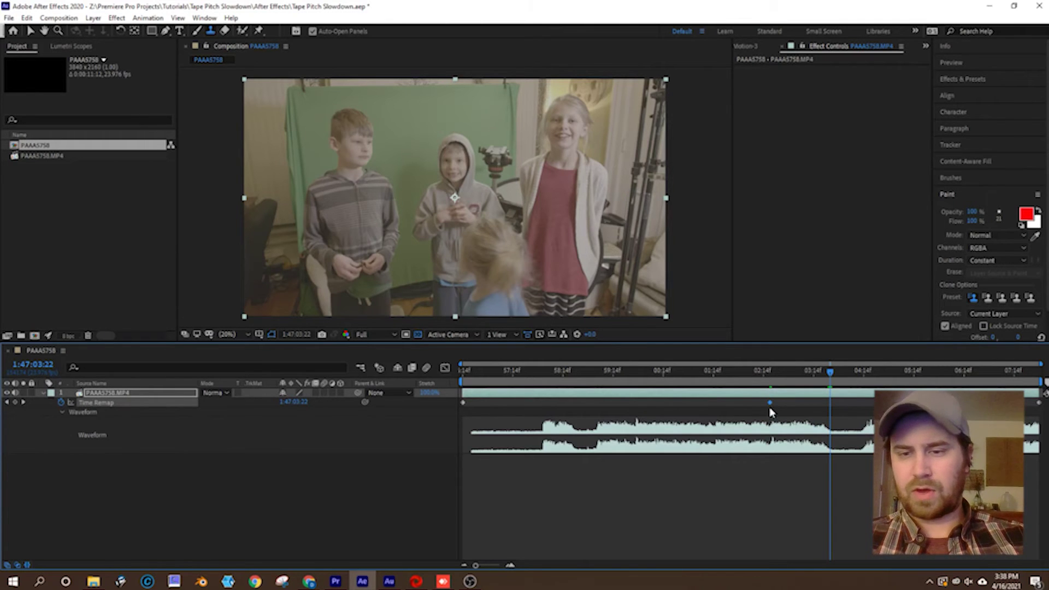
pyautogui.moveTo(809, 372); pyautogui.dragTo(832, 375)
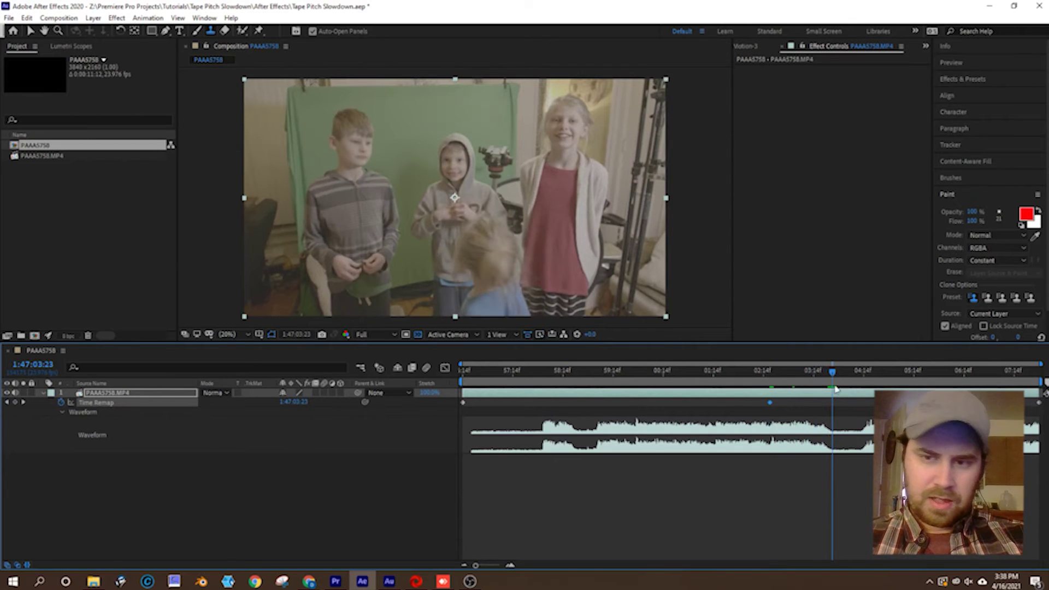
pyautogui.moveTo(832, 376); pyautogui.dragTo(834, 376)
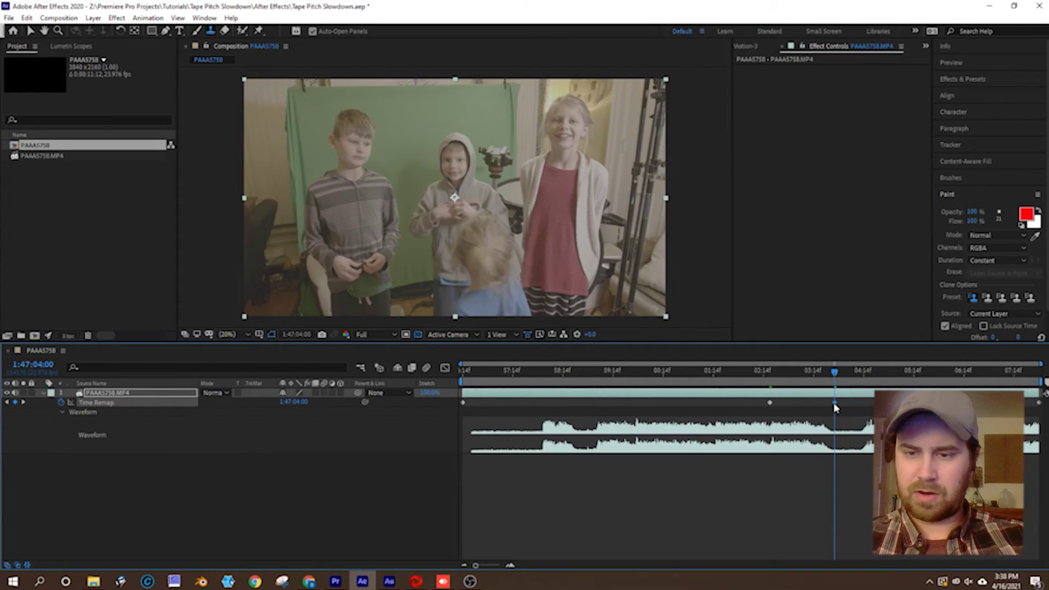
pyautogui.moveTo(837, 407)
pyautogui.mouseDown()
pyautogui.moveTo(896, 405)
pyautogui.moveTo(834, 407)
pyautogui.mouseUp()
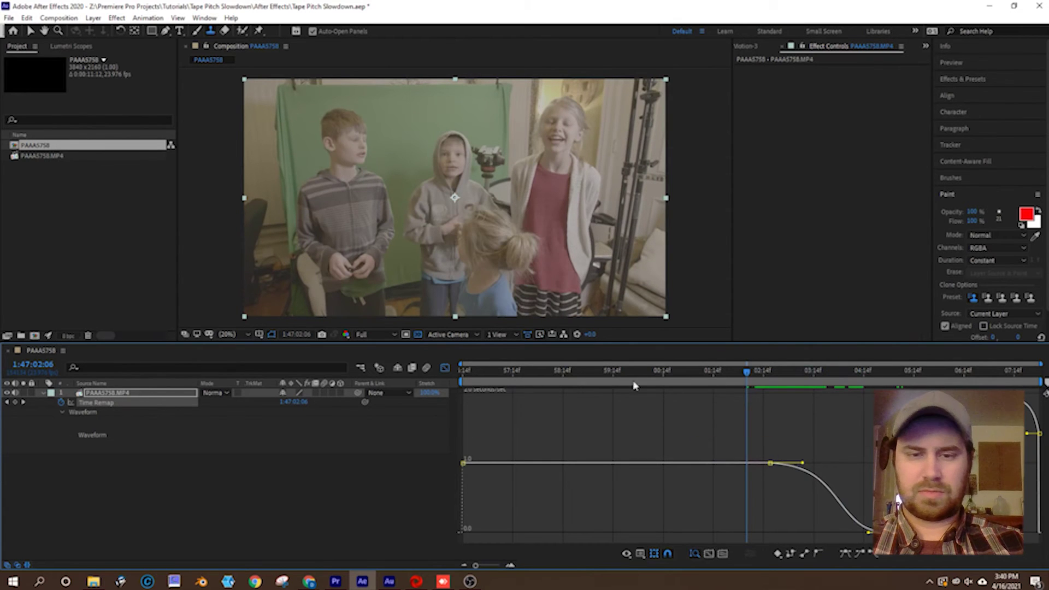
# - Return to the layer view and preview the eased slowdown from its start
pyautogui.moveTo(745, 372); pyautogui.dragTo(707, 377)
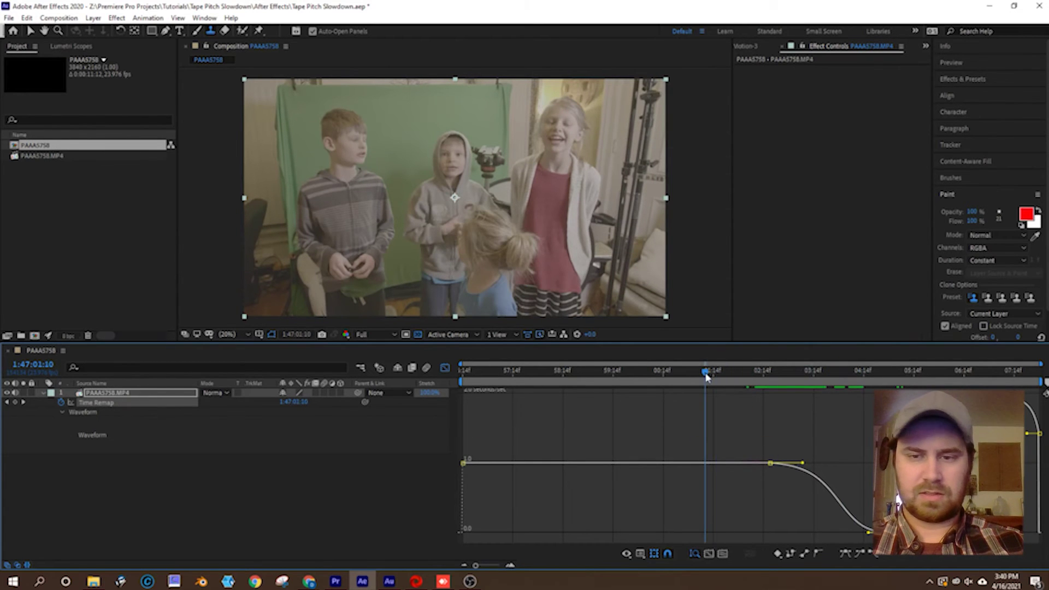
pyautogui.click(445, 368)
pyautogui.click(587, 371)
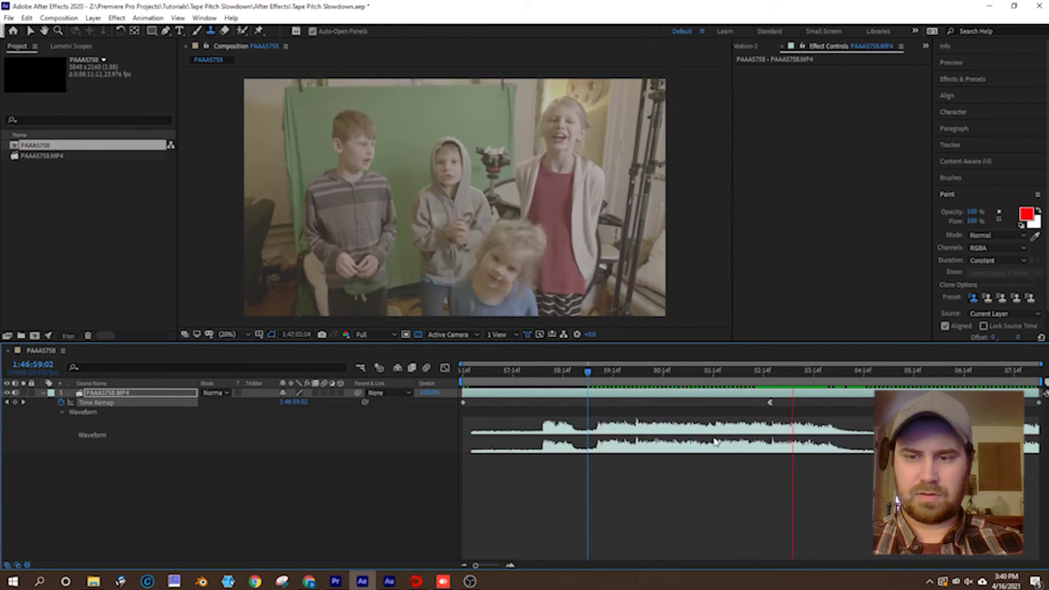
pyautogui.click(935, 371)
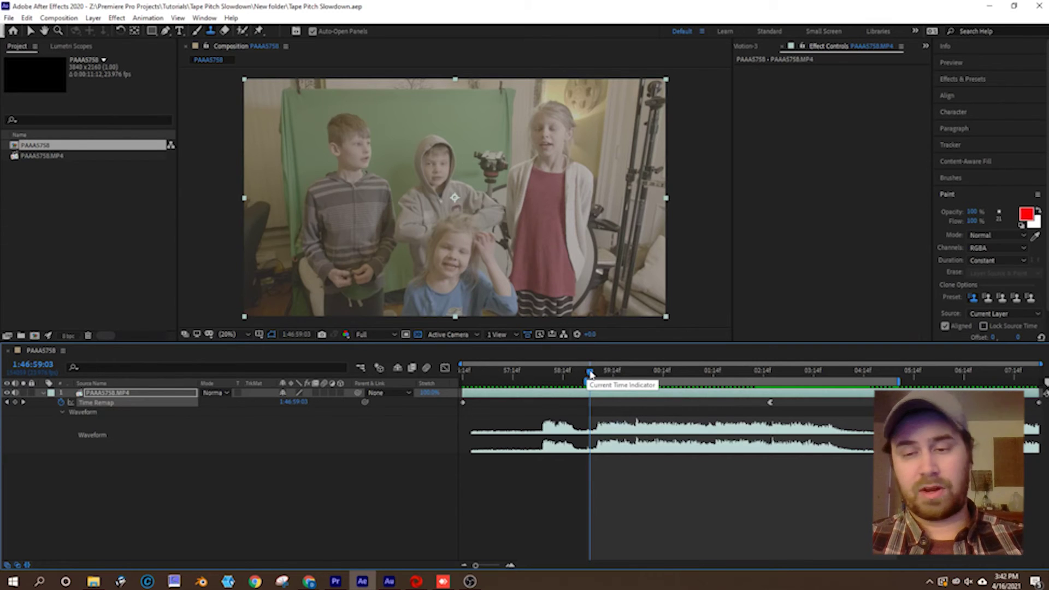
pyautogui.click(765, 403)
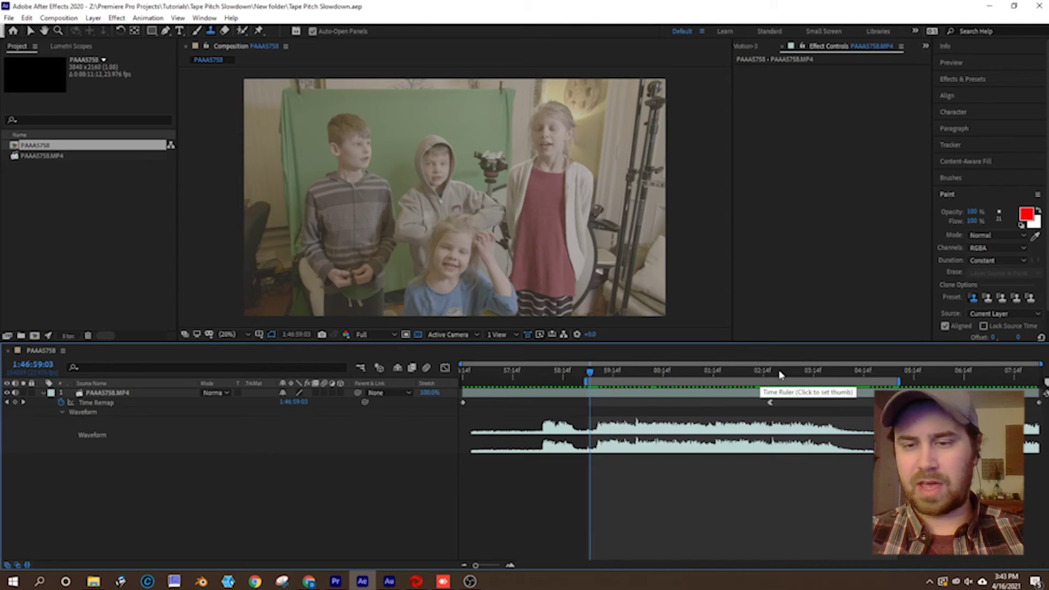
# - In Audition, select PAAA5758.wav audio from about 6.1 to 7.4 seconds
pyautogui.click(394, 582)
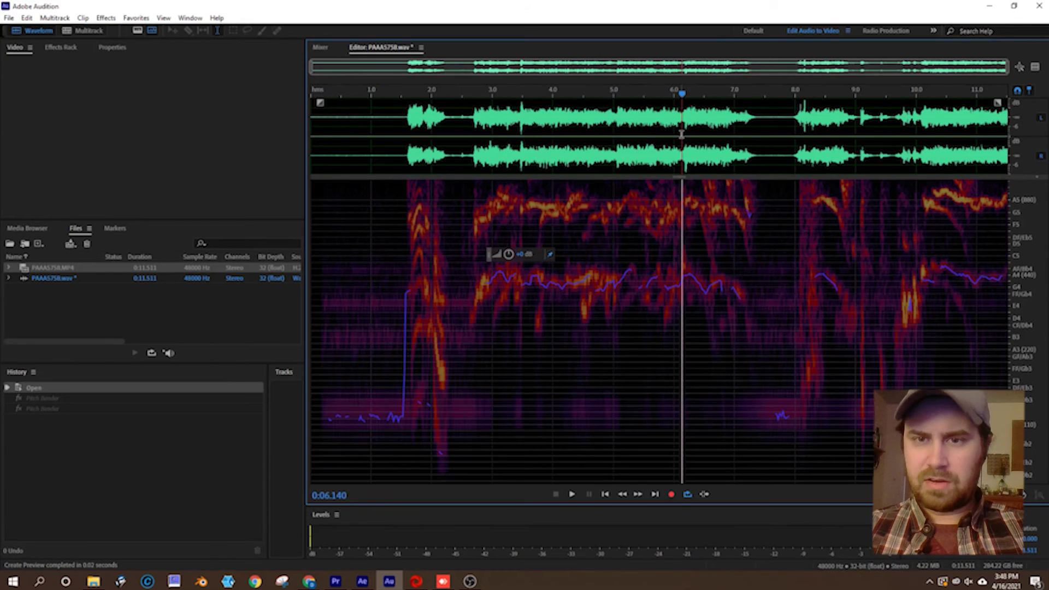
pyautogui.click(682, 134)
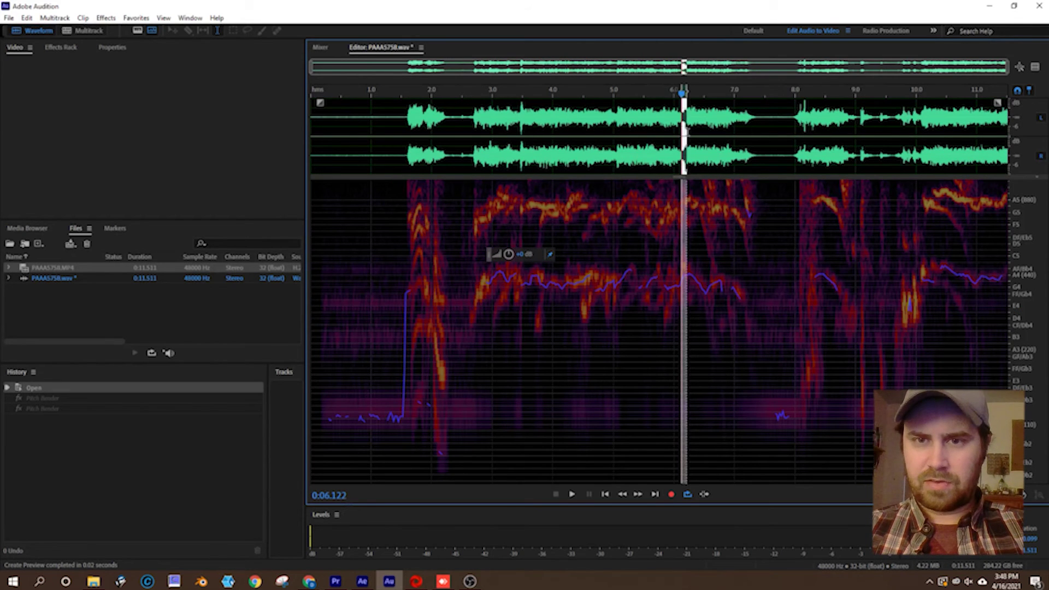
pyautogui.moveTo(682, 134); pyautogui.dragTo(760, 127)
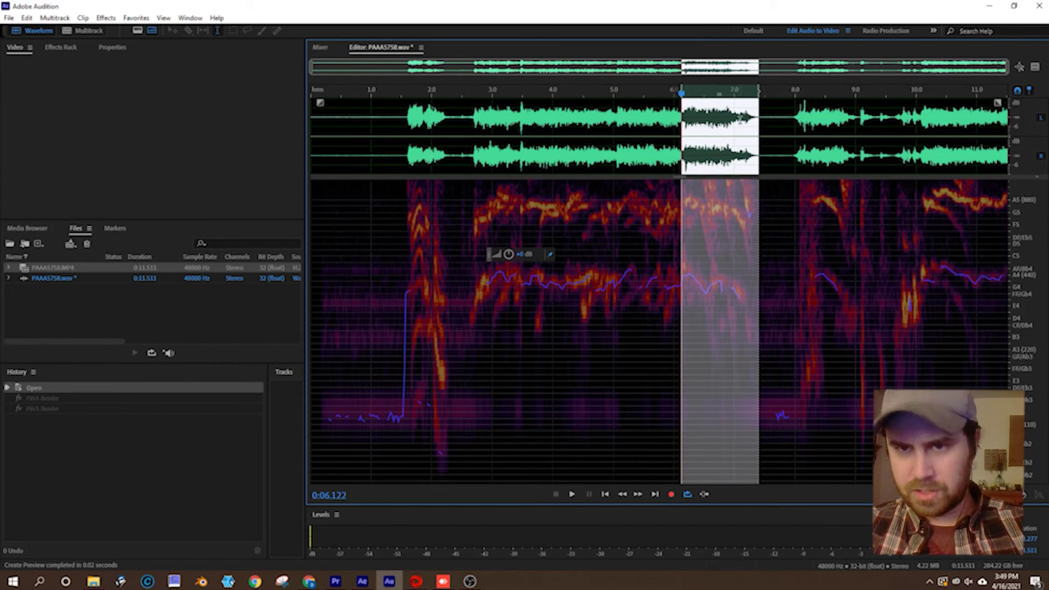
pyautogui.click(105, 18)
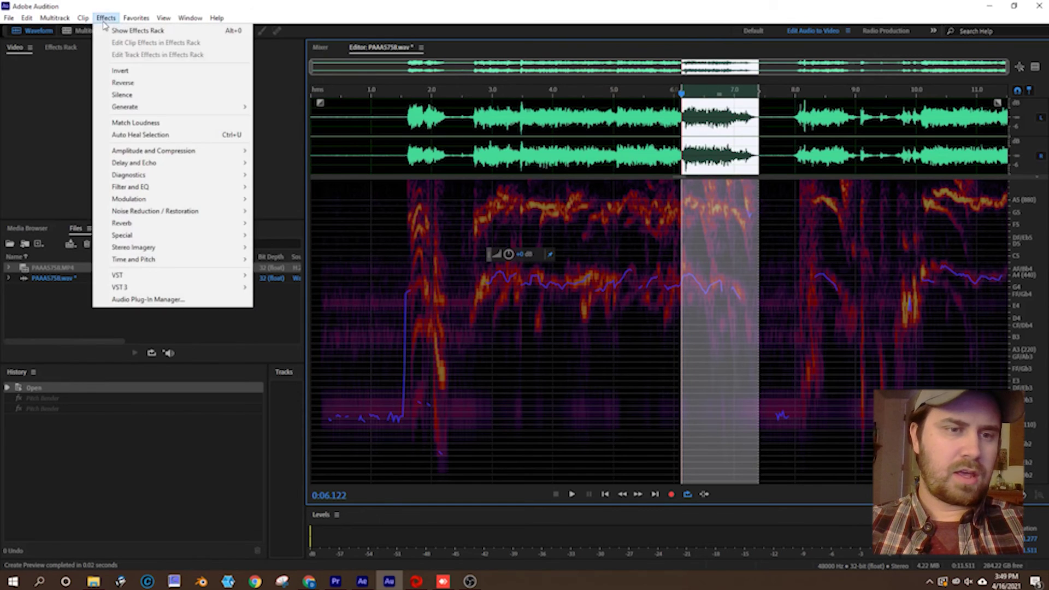
# - Open the Time and Pitch > Pitch Bender effect and its presets list
pyautogui.moveTo(182, 265)
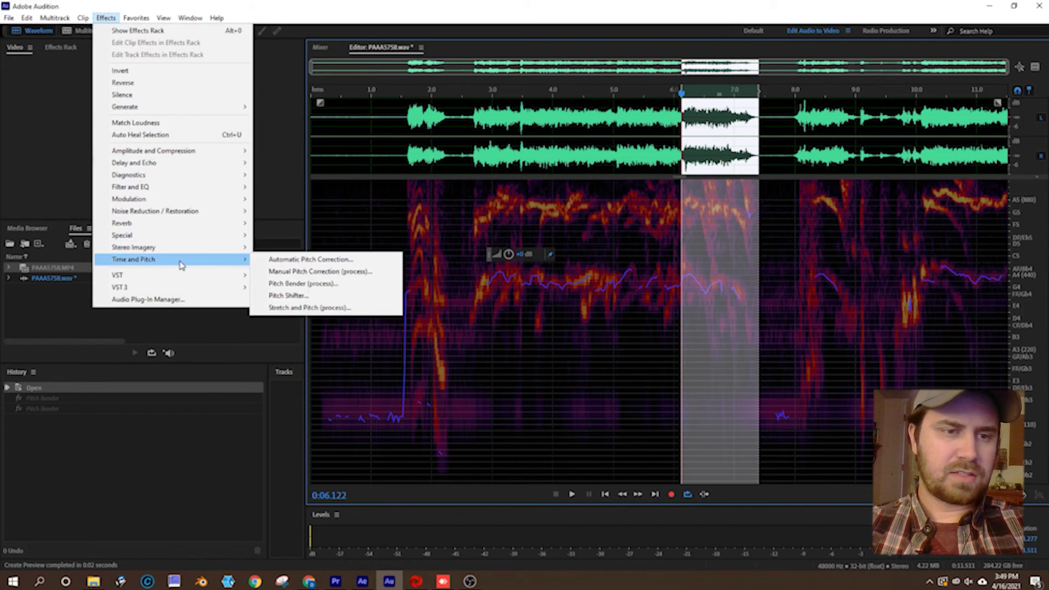
pyautogui.click(299, 283)
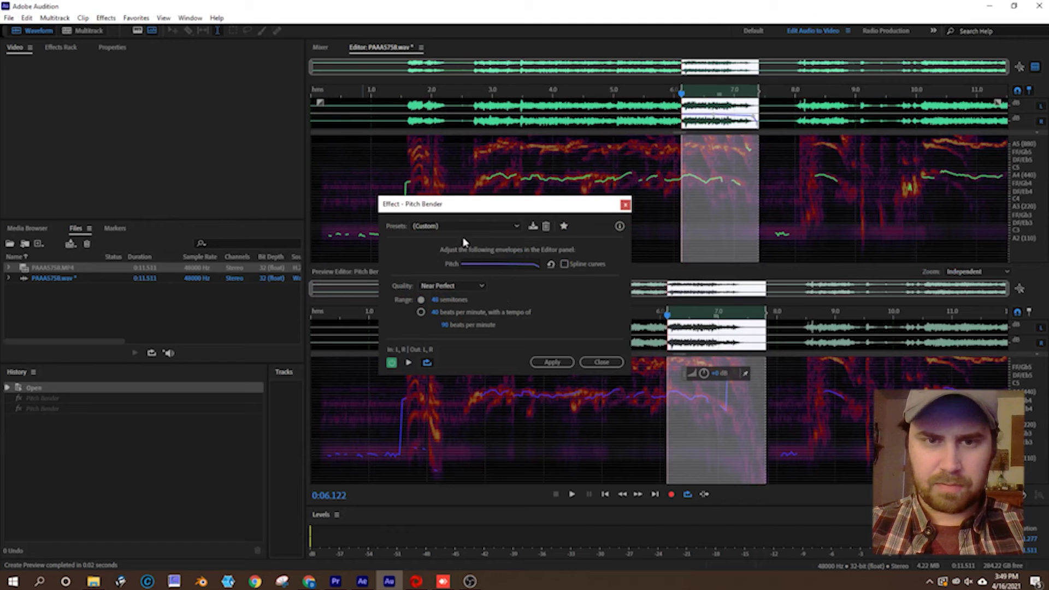
pyautogui.click(513, 226)
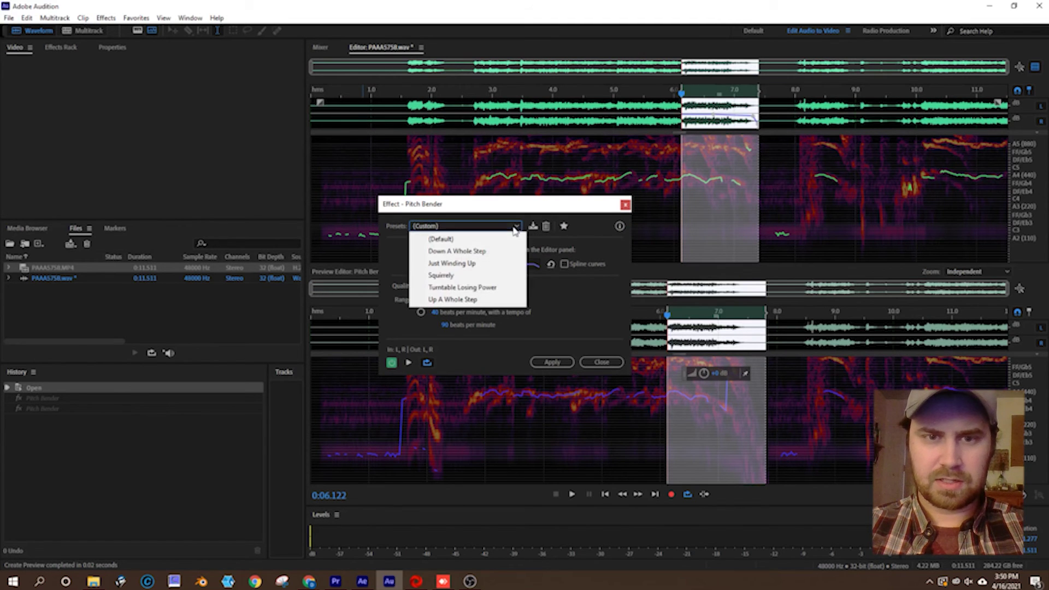
# - Apply the Turntable Losing Power pitch bend preset, then return to about 2.6 seconds
pyautogui.click(491, 288)
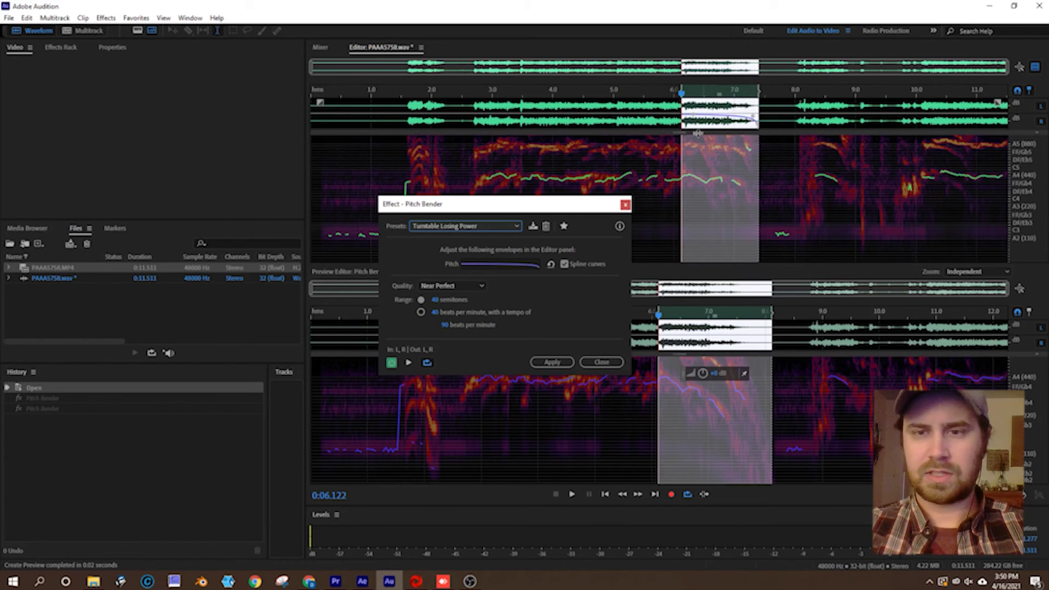
pyautogui.press('Return')
pyautogui.moveTo(444, 94); pyautogui.dragTo(456, 96)
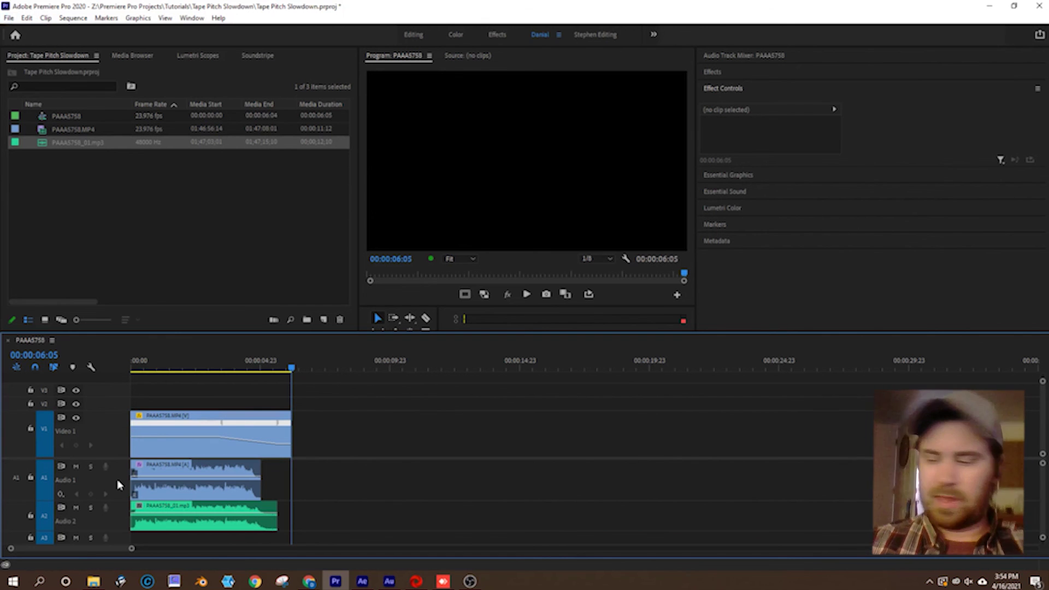
# - Return to Premiere Pro and place the pitch-bent PAAA5758_01.mp3 on Audio 2 of the PAAA5758 sequence
pyautogui.moveTo(327, 577)
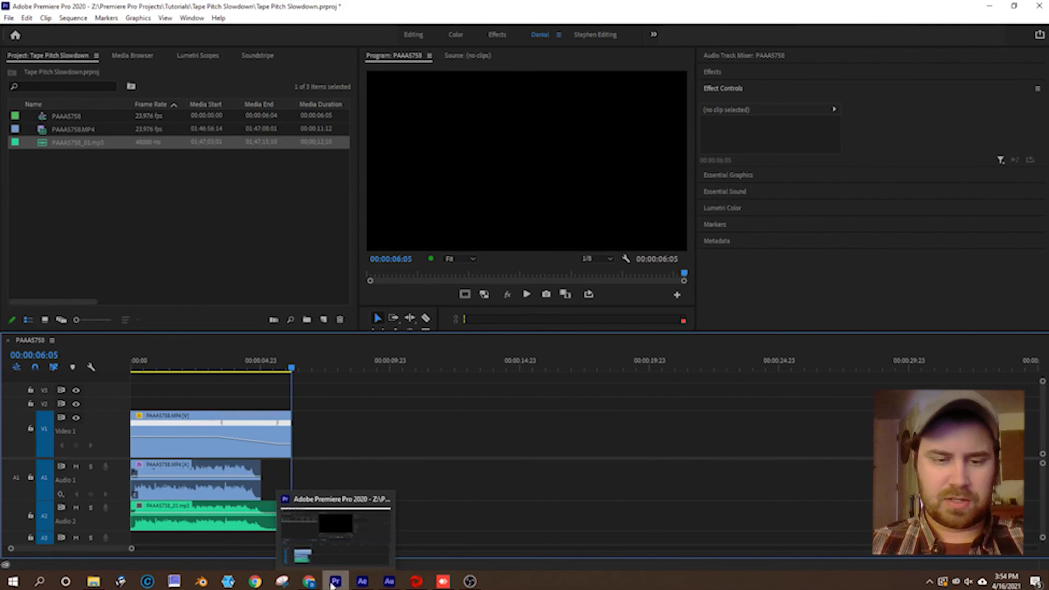
pyautogui.moveTo(390, 587)
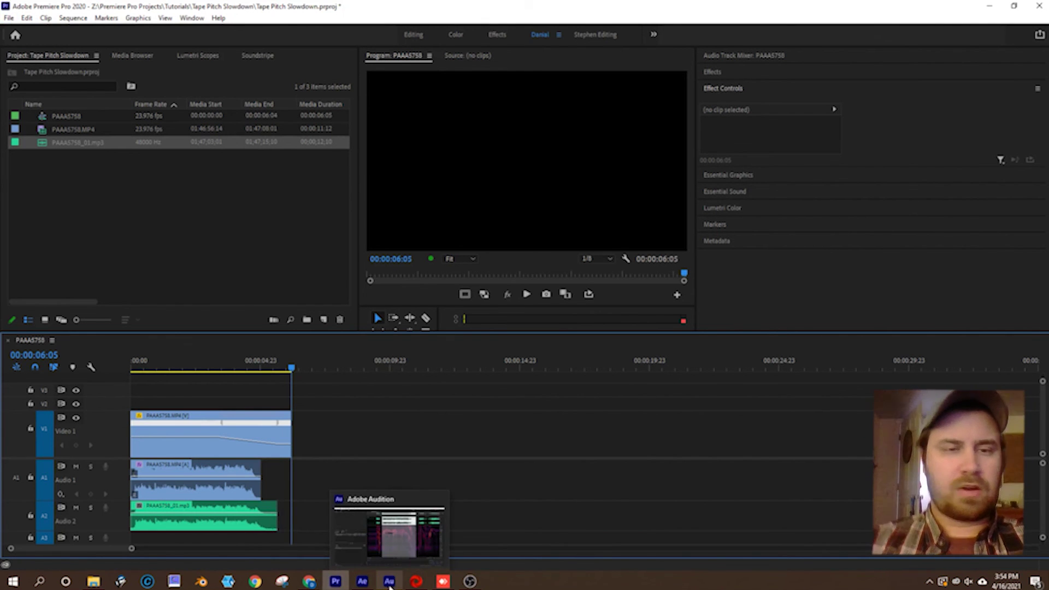